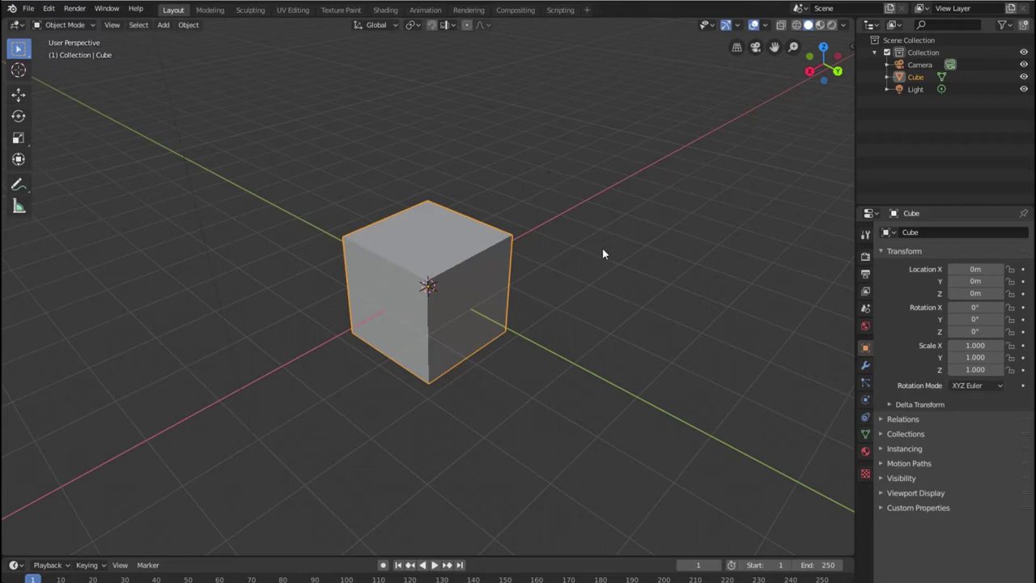
Orbit around the default cube to see its front and right faces, finishing on a low front angle.
middle_drag(626, 324, 394, 322)
mouse_move(469, 315)
middle_down()
mouse_move(573, 323)
mouse_move(471, 321)
middle_up()
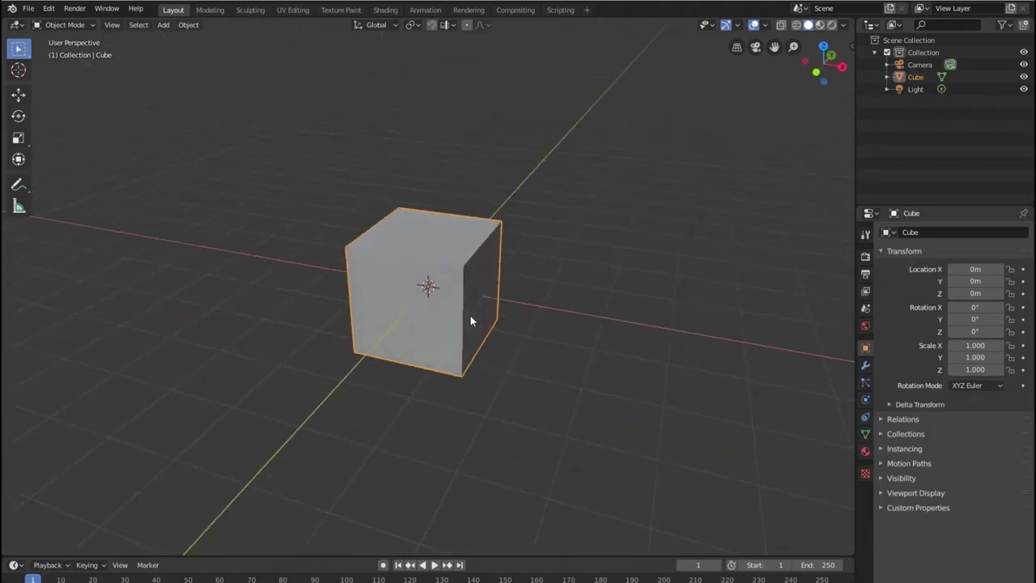
mouse_move(599, 340)
middle_down()
mouse_move(574, 340)
mouse_move(578, 325)
middle_up()
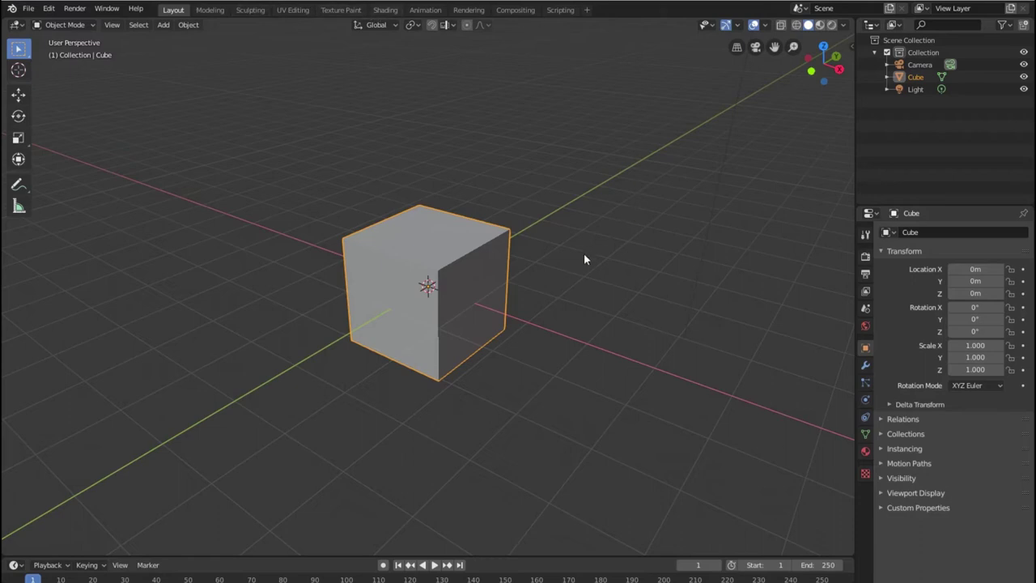
mouse_move(589, 264)
middle_down()
mouse_move(283, 266)
mouse_move(305, 277)
middle_up()
Zoom in on the cube, then orbit from a top-down look to an angled corner view.
mouse_move(592, 321)
middle_down()
mouse_move(590, 341)
mouse_move(571, 335)
mouse_move(488, 278)
mouse_move(592, 315)
middle_up()
scroll(589, 342, up, 2)
scroll(590, 342, up, 2)
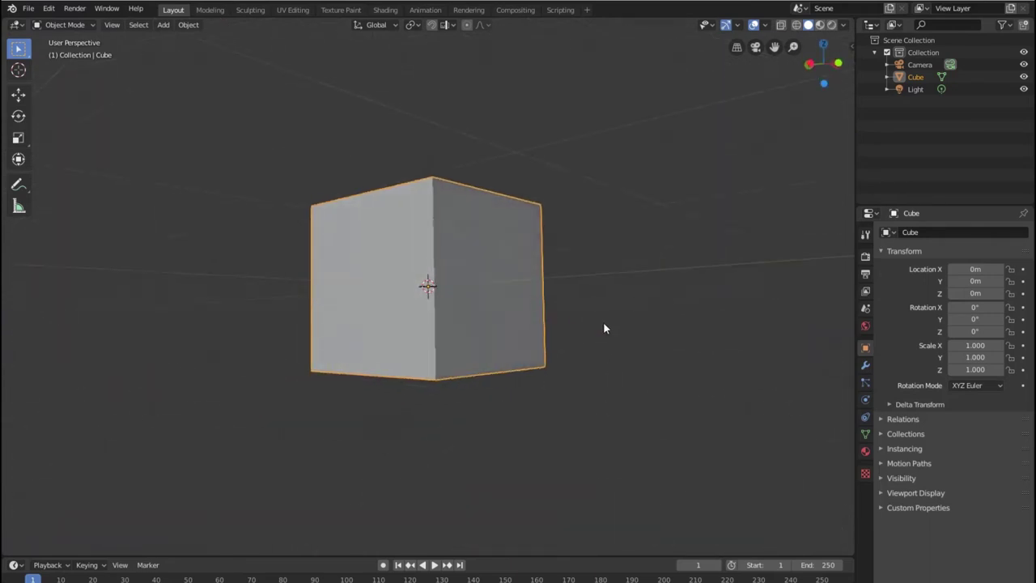
middle_drag(608, 294, 609, 326)
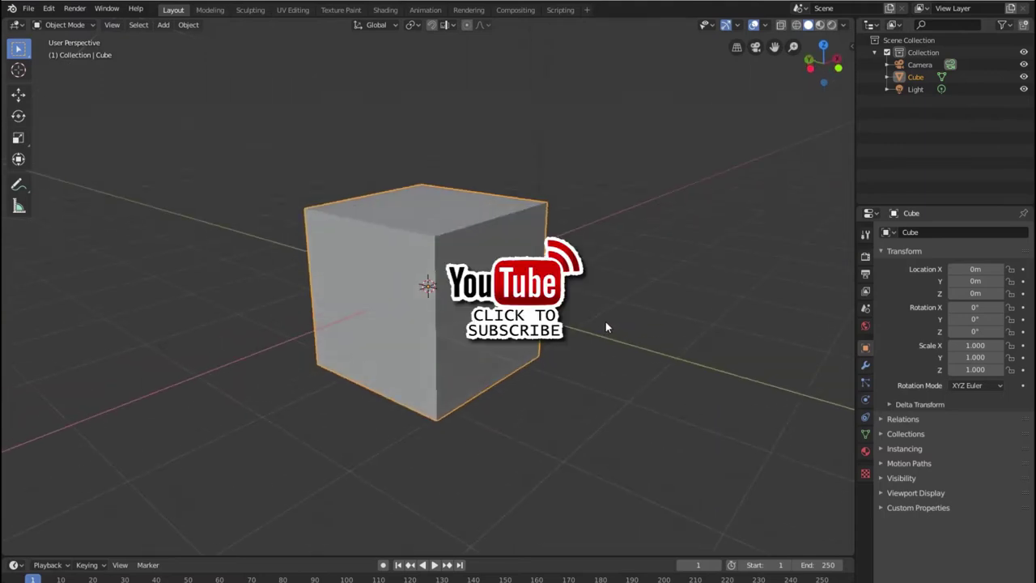
middle_drag(591, 324, 558, 328)
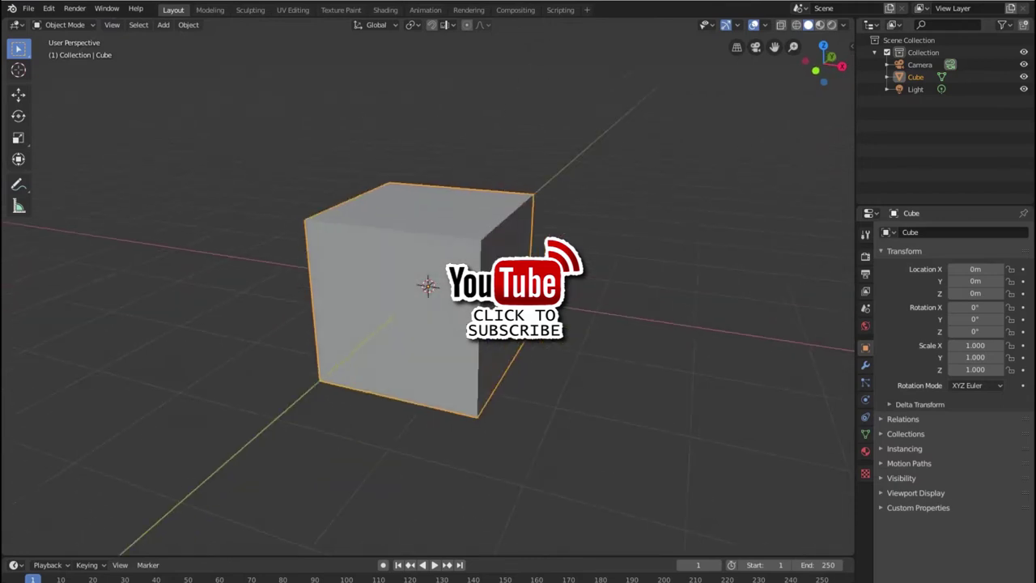
middle_drag(473, 324, 475, 321)
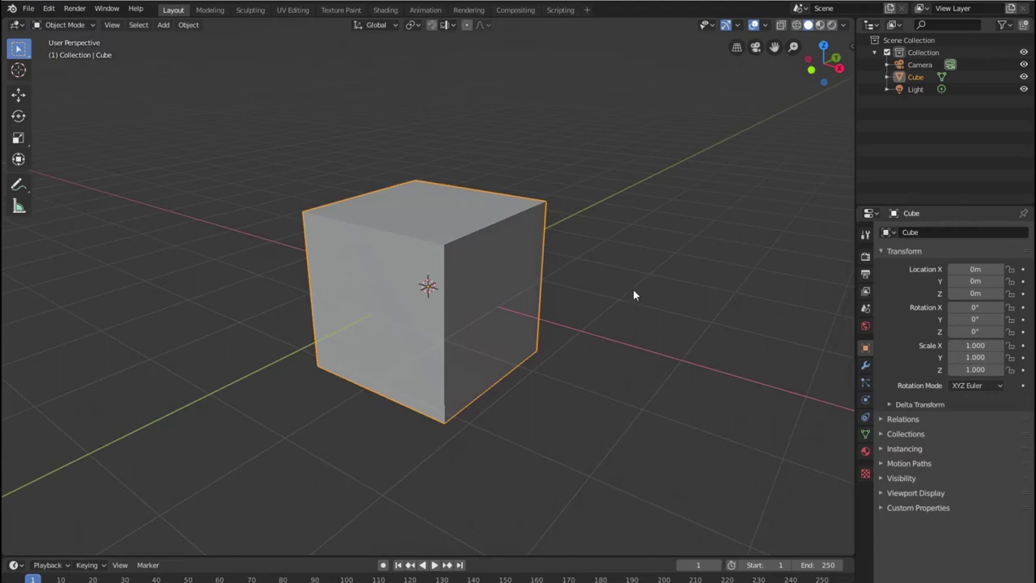
Orbit around the cube up to a top-down view, then lower it to near eye level.
mouse_move(633, 289)
middle_down()
mouse_move(489, 291)
mouse_move(621, 313)
mouse_move(615, 306)
middle_up()
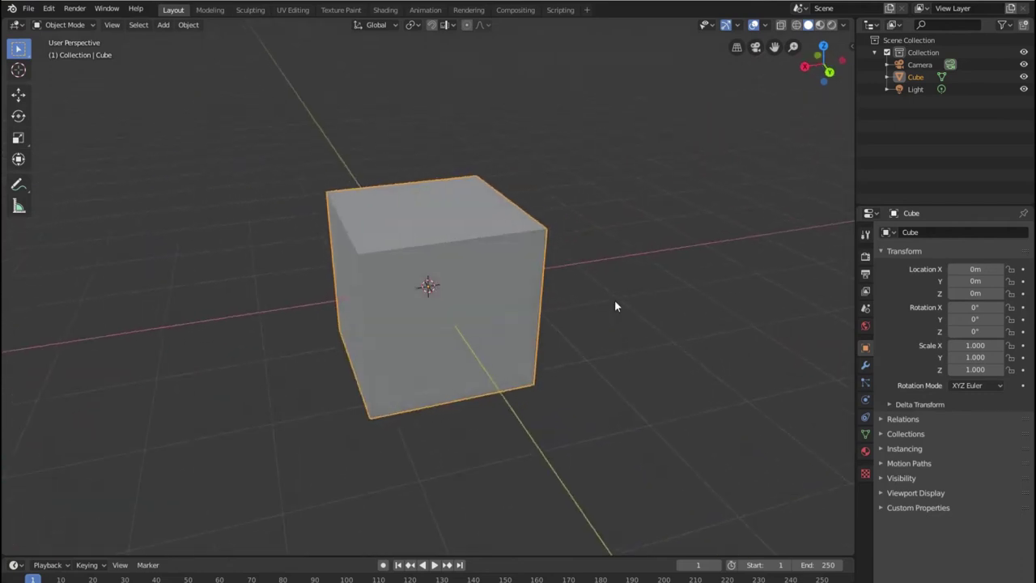
mouse_move(623, 300)
middle_down()
mouse_move(547, 286)
mouse_move(573, 301)
middle_up()
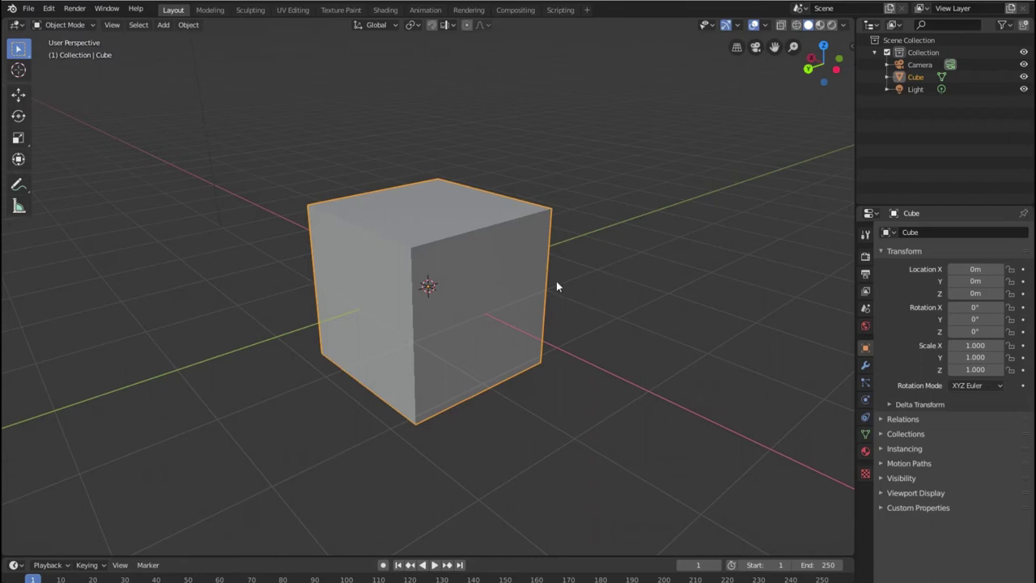
middle_drag(573, 270, 578, 309)
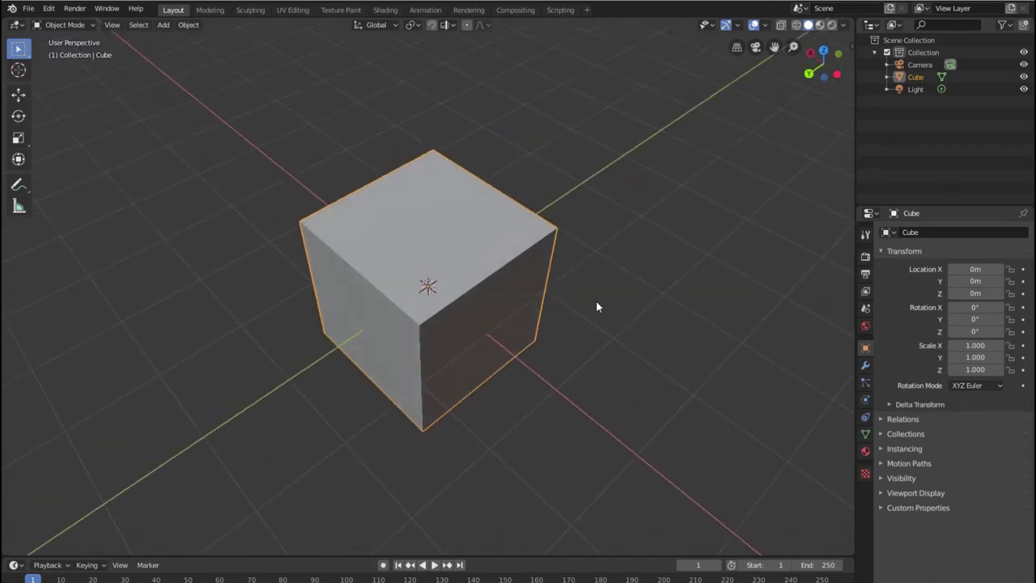
mouse_move(594, 306)
middle_down()
mouse_move(527, 300)
mouse_move(465, 270)
mouse_move(556, 329)
middle_up()
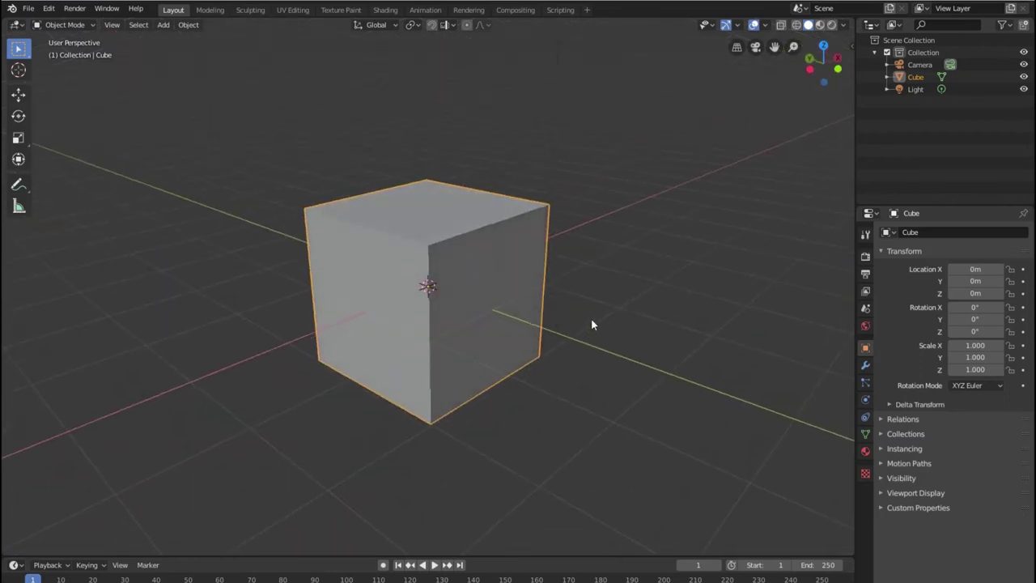
Zoom and orbit until the cube's top face and two sides fill the viewport from above.
scroll(591, 323, up, 2)
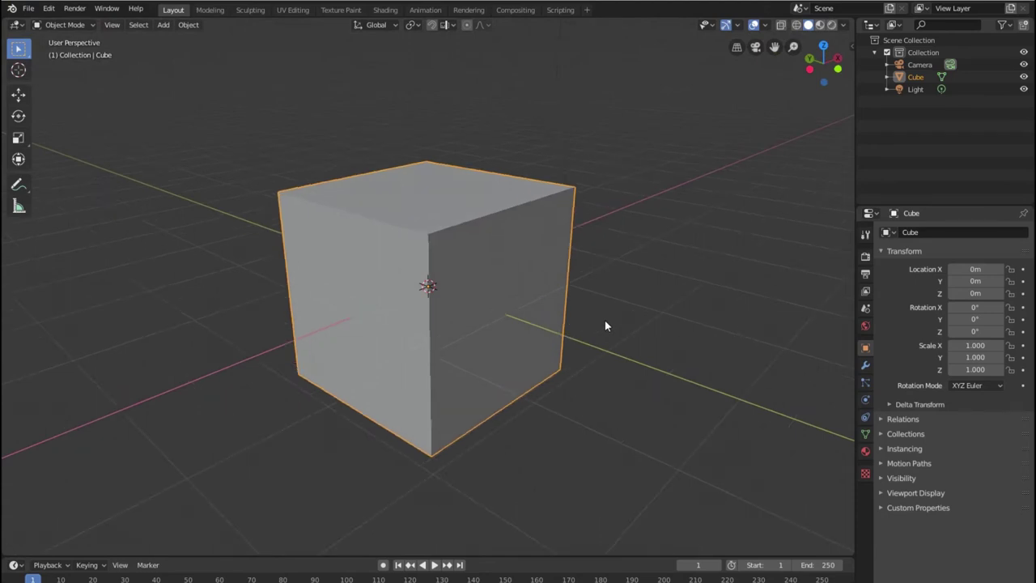
mouse_move(626, 330)
middle_down()
mouse_move(599, 342)
mouse_move(453, 324)
mouse_move(566, 337)
middle_up()
scroll(623, 317, down, 2)
mouse_move(570, 288)
middle_down()
mouse_move(609, 328)
mouse_move(664, 307)
mouse_move(594, 324)
mouse_move(559, 310)
mouse_move(622, 336)
middle_up()
scroll(614, 325, up, 1)
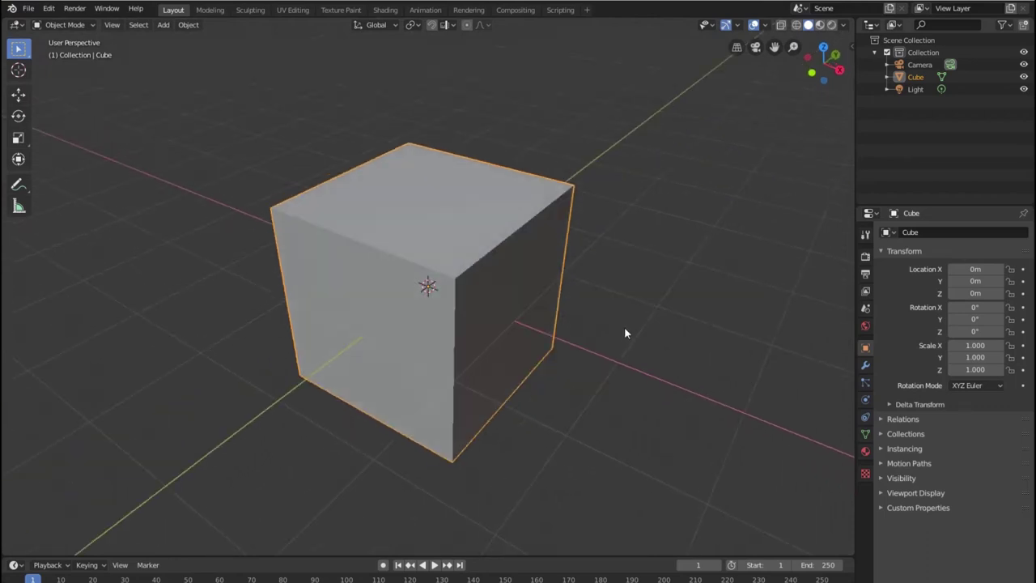
Orbit around the cube to bring its top face and front corner into view, ending looking down.
mouse_move(664, 370)
middle_down()
mouse_move(495, 351)
mouse_move(531, 350)
middle_up()
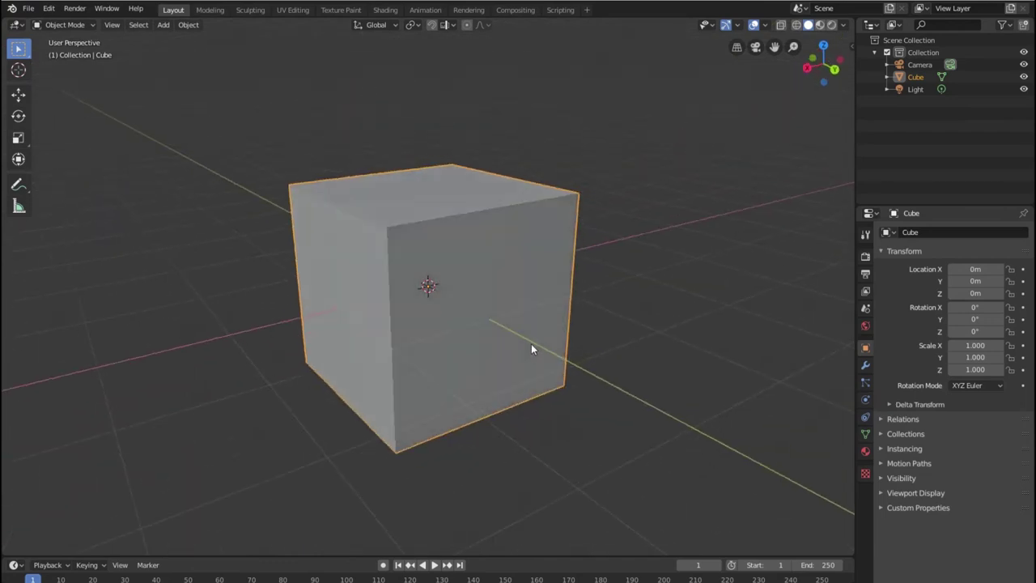
mouse_move(462, 318)
middle_down()
mouse_move(546, 352)
mouse_move(521, 310)
mouse_move(386, 317)
mouse_move(420, 308)
middle_up()
mouse_move(569, 298)
middle_down()
mouse_move(576, 338)
mouse_move(588, 340)
mouse_move(501, 303)
mouse_move(419, 296)
mouse_move(396, 307)
mouse_move(653, 354)
mouse_move(600, 362)
middle_up()
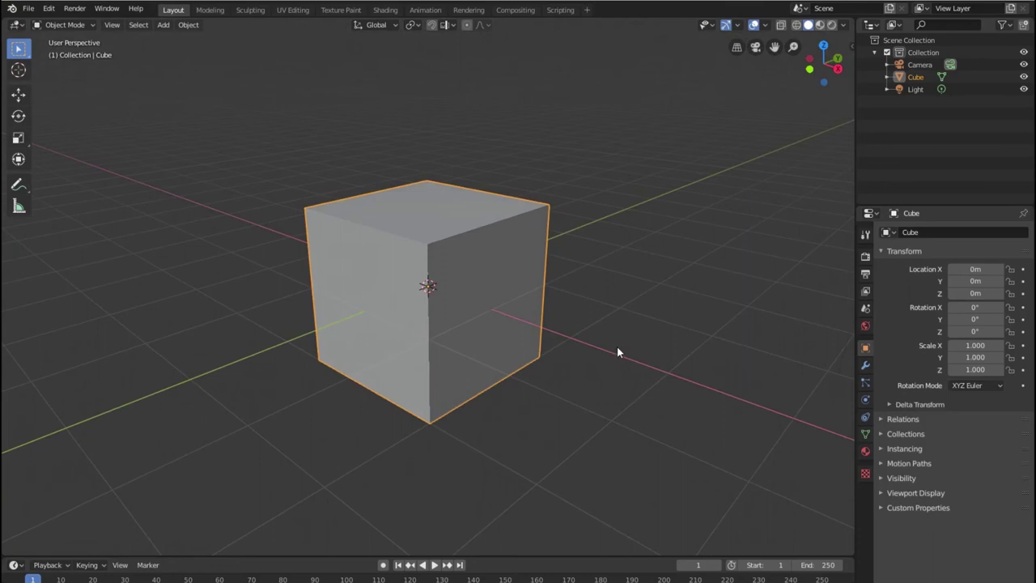
mouse_move(613, 319)
middle_down()
mouse_move(620, 373)
mouse_move(570, 308)
middle_up()
Snap to the numpad 6 and 2 side views, then orbit, zoom in and settle on a frontal view.
key(KP_6)
key(KP_6)
key(KP_6)
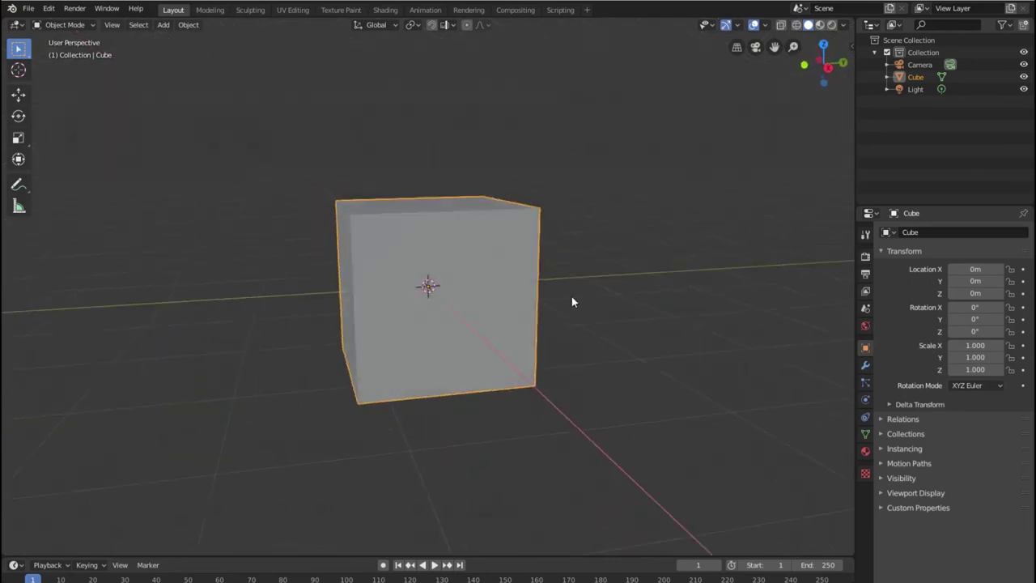
key(KP_2)
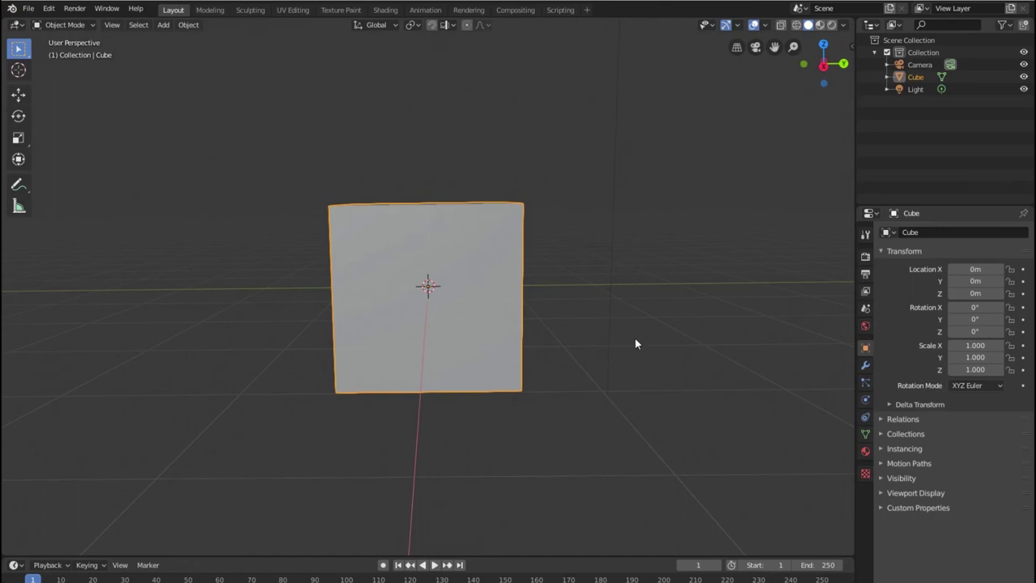
mouse_move(656, 337)
middle_down()
mouse_move(606, 327)
mouse_move(583, 335)
mouse_move(584, 363)
middle_up()
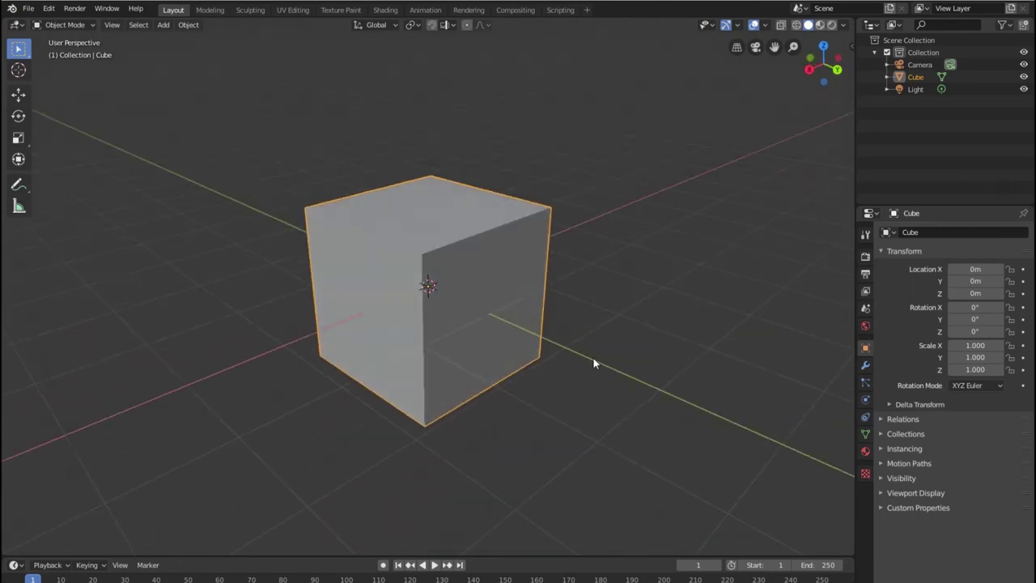
scroll(594, 357, up, 1)
scroll(594, 357, up, 1)
scroll(593, 358, down, 1)
mouse_move(595, 364)
middle_down()
mouse_move(613, 373)
mouse_move(521, 351)
mouse_move(549, 348)
mouse_move(548, 334)
middle_up()
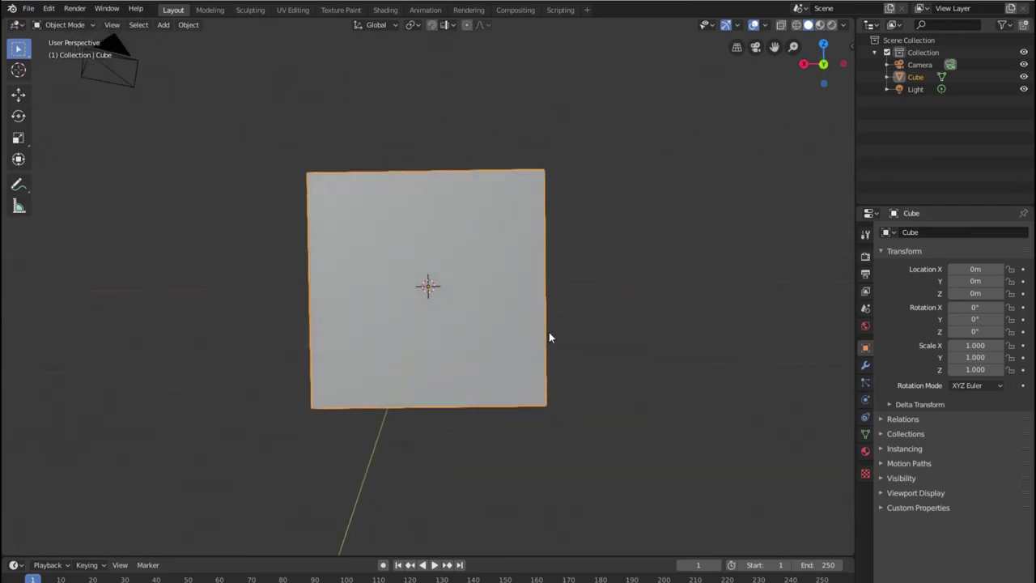
Zoom and orbit around the cube, turning its front and left faces toward view from a high corner.
scroll(551, 331, up, 2)
mouse_move(477, 336)
middle_down()
mouse_move(624, 353)
mouse_move(510, 370)
mouse_move(603, 382)
mouse_move(507, 375)
middle_up()
middle_drag(425, 358, 584, 362)
scroll(493, 354, down, 2)
mouse_move(578, 354)
middle_down()
mouse_move(566, 334)
mouse_move(594, 347)
middle_up()
mouse_move(522, 360)
middle_down()
mouse_move(514, 356)
mouse_move(527, 373)
mouse_move(518, 365)
middle_up()
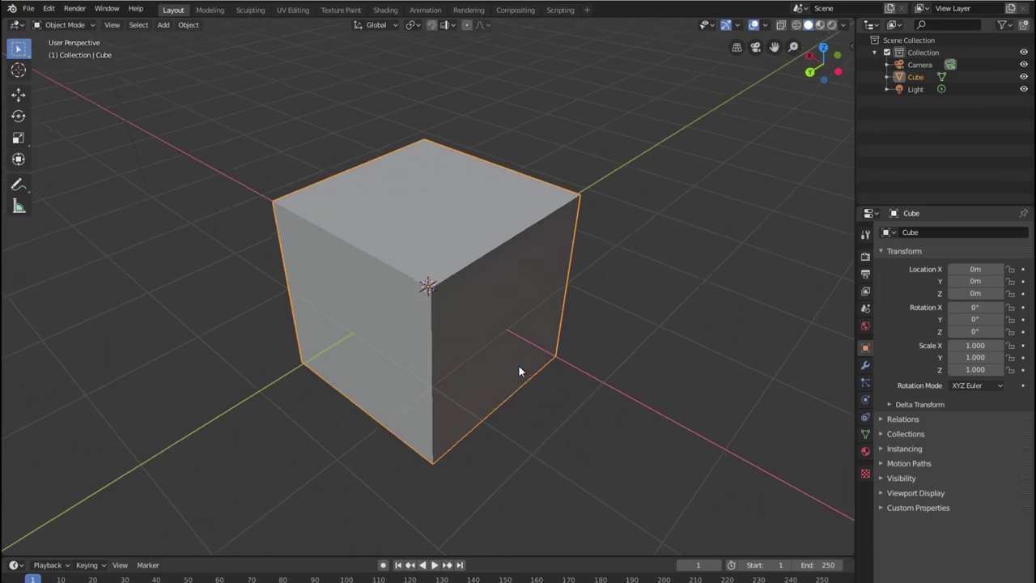